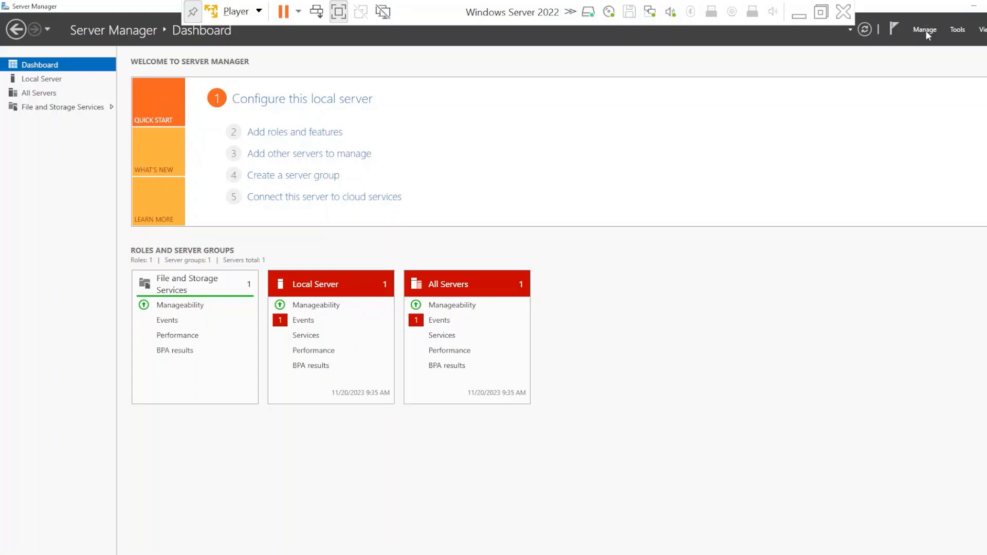
Step: Start adding roles and features, using a role-based or feature-based installation on server OS101 from the server pool
click(926, 29)
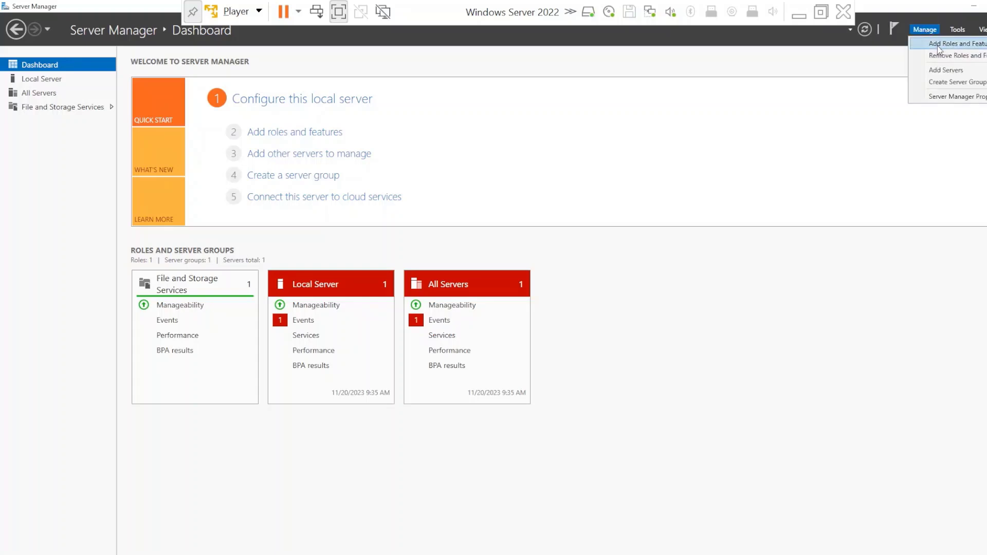
click(943, 43)
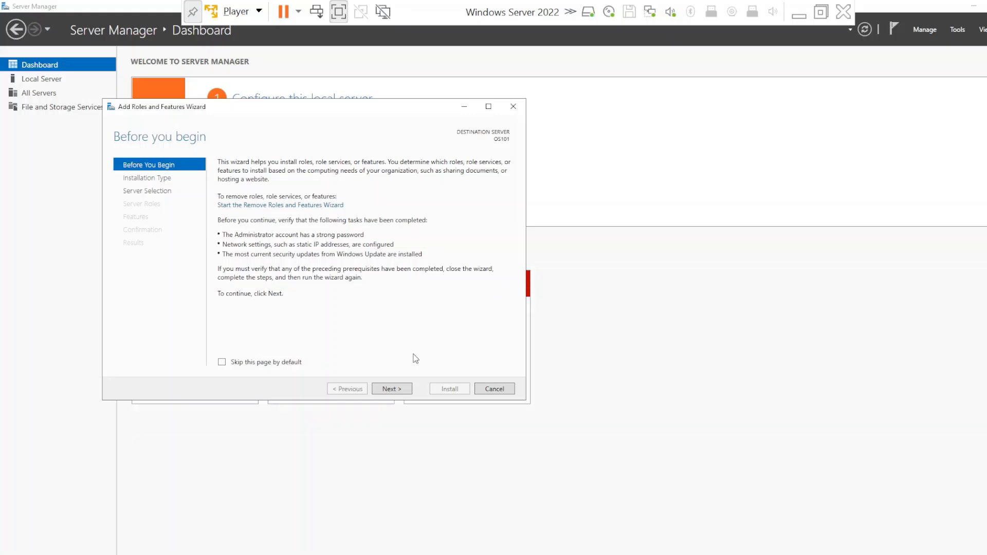
click(394, 390)
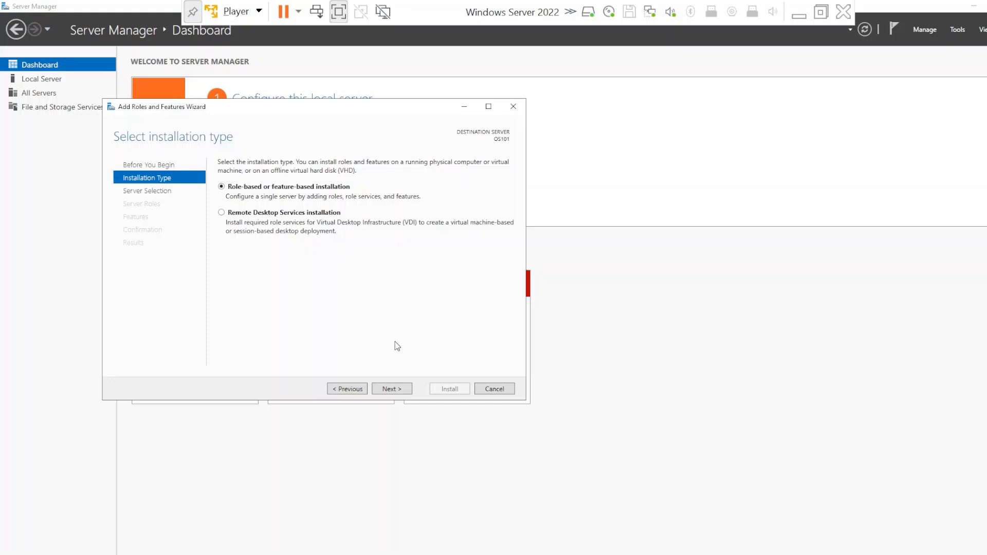
click(399, 387)
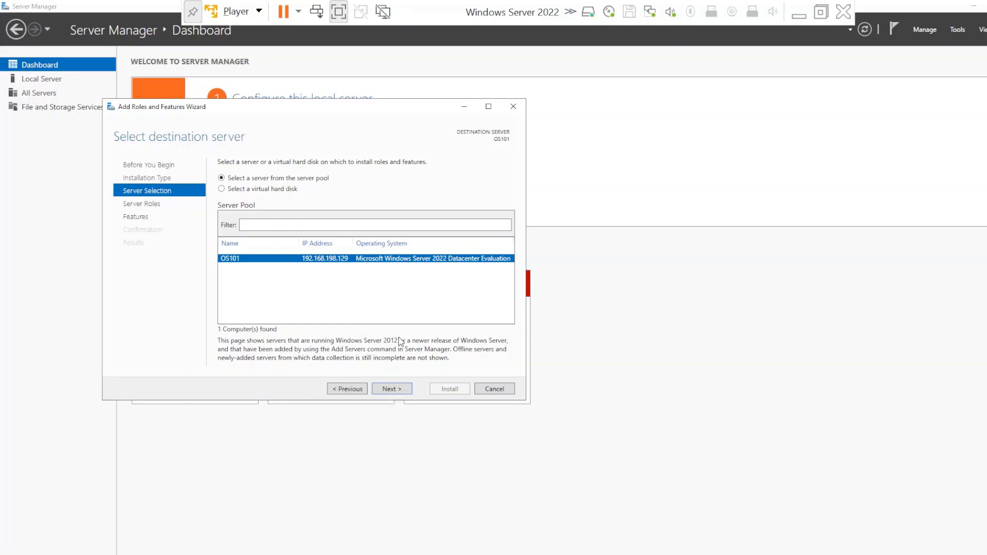
click(391, 389)
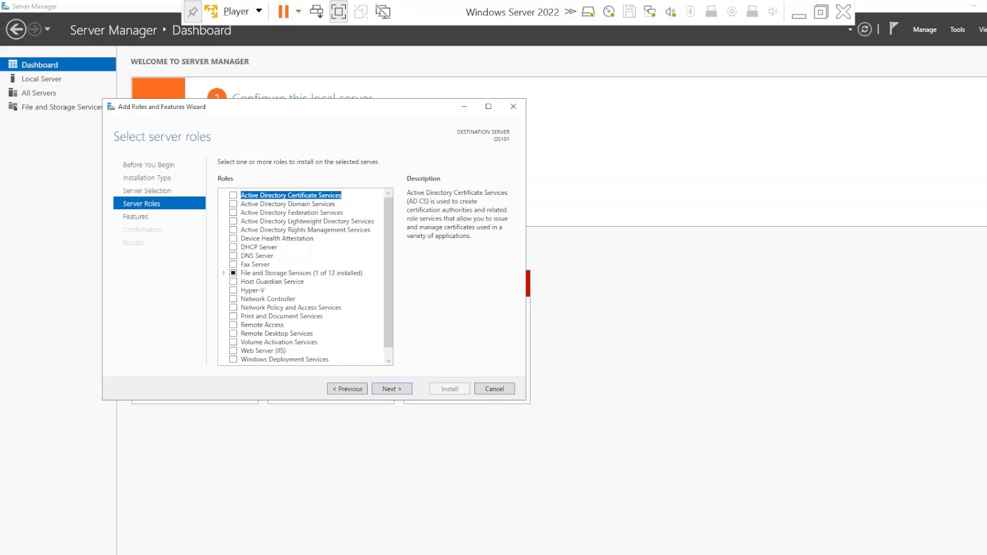
Step: Select the Active Directory Domain Services role with its required features and management tools, and accept the default feature selection
click(233, 204)
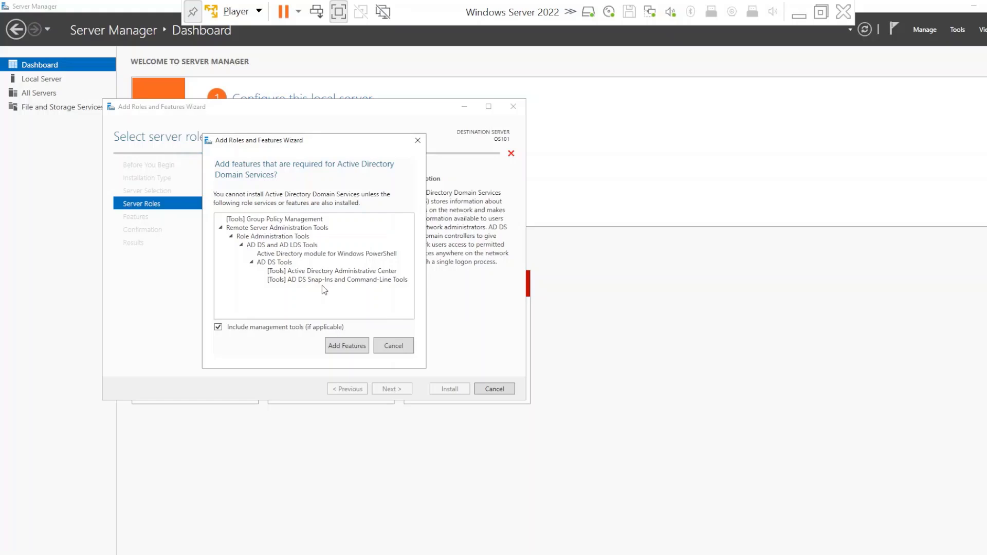
click(329, 346)
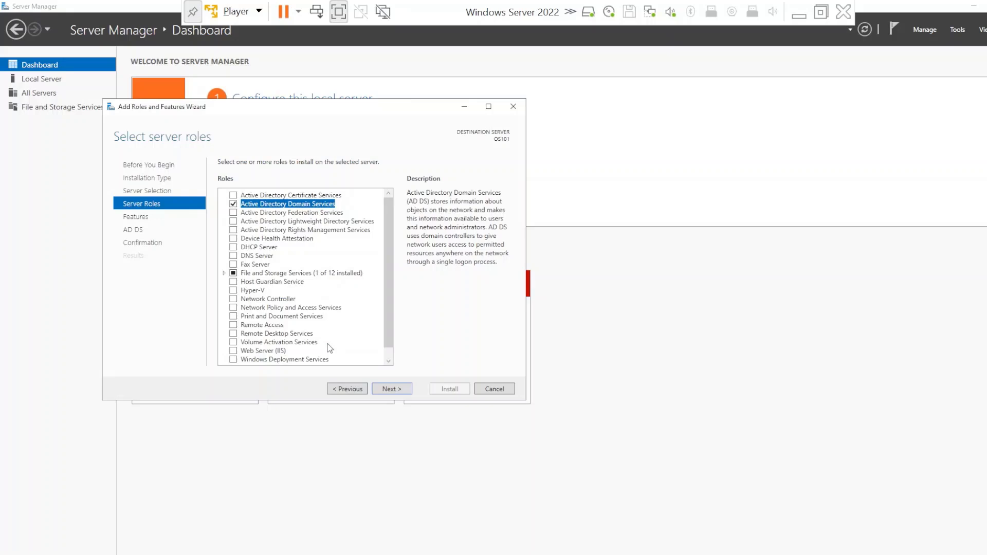
click(396, 389)
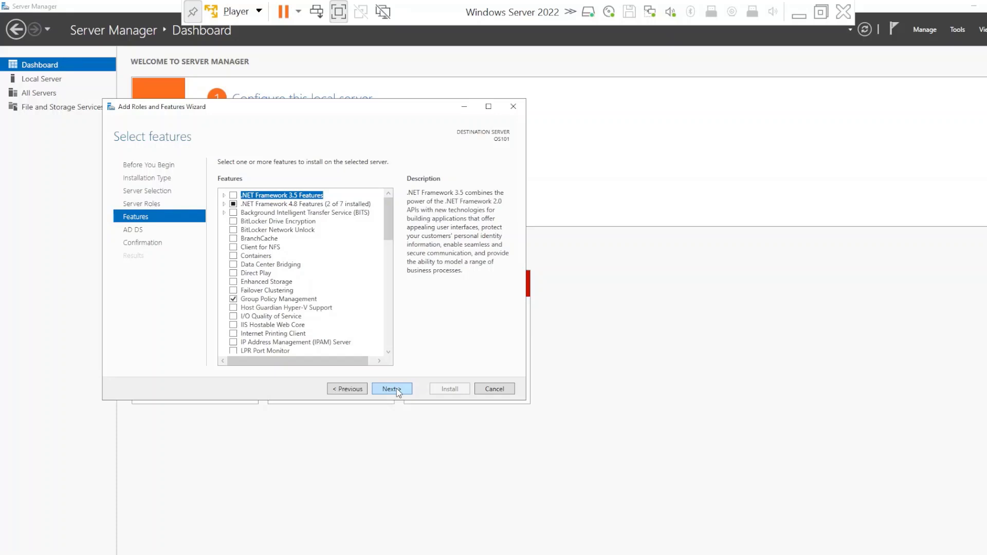
click(397, 389)
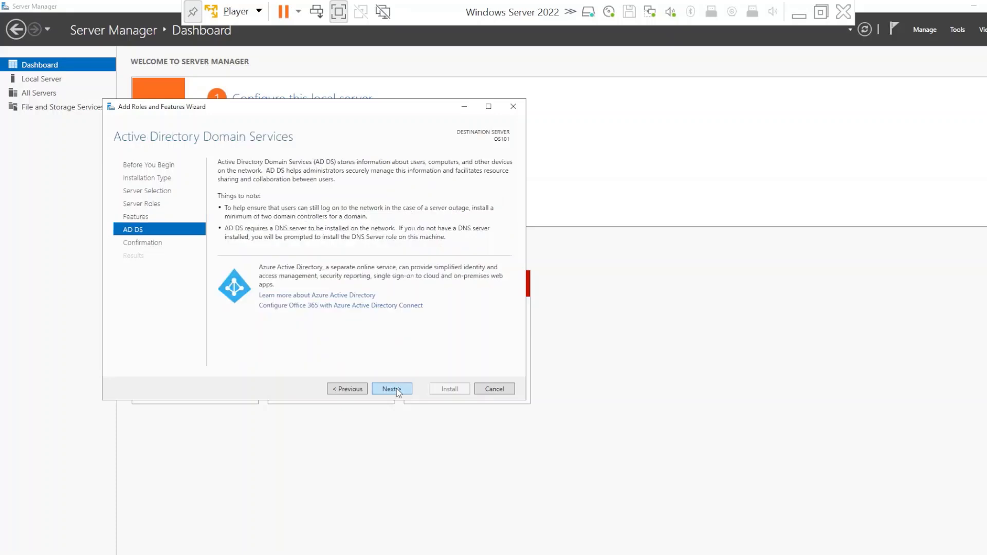
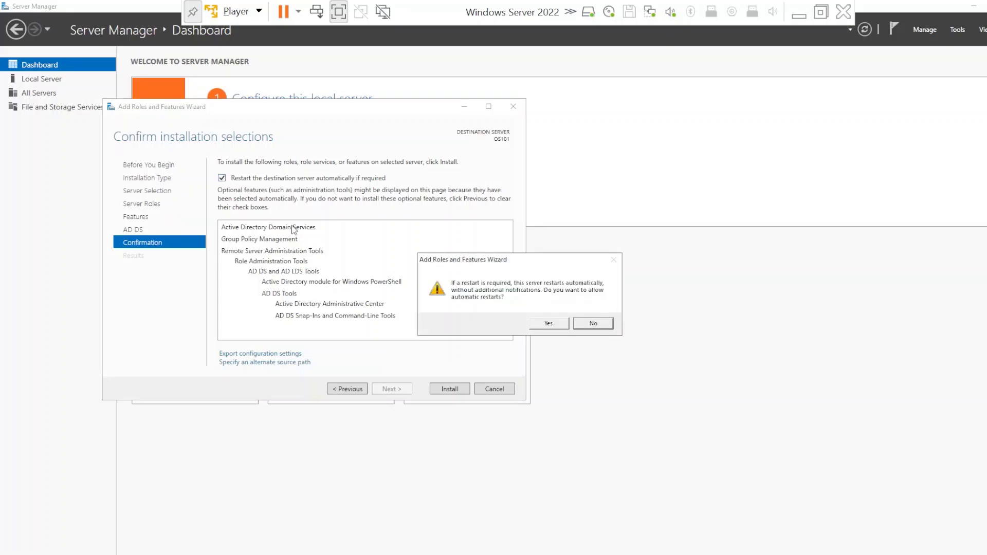
Step: Allow automatic restarts of the destination server, install the selected roles and features, and close the wizard
click(549, 324)
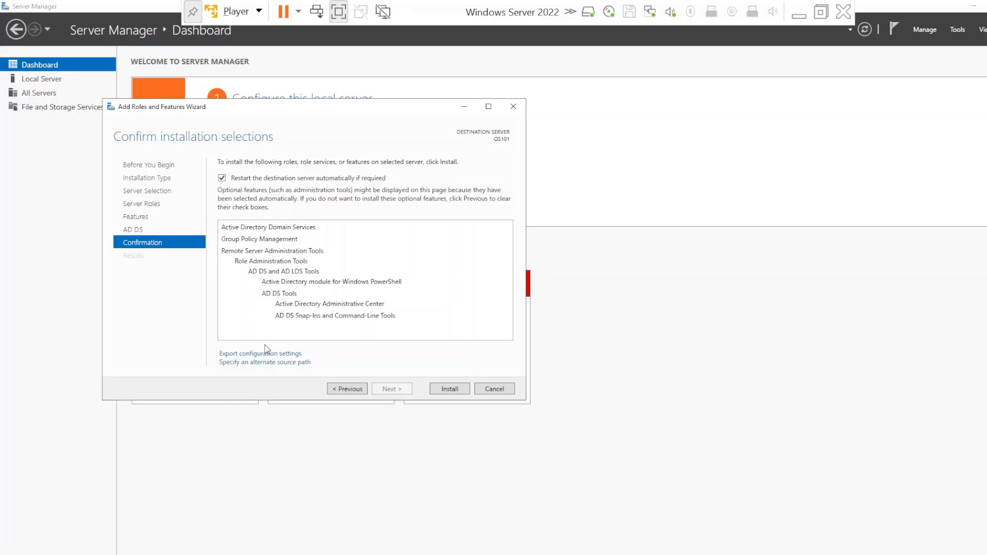
click(447, 392)
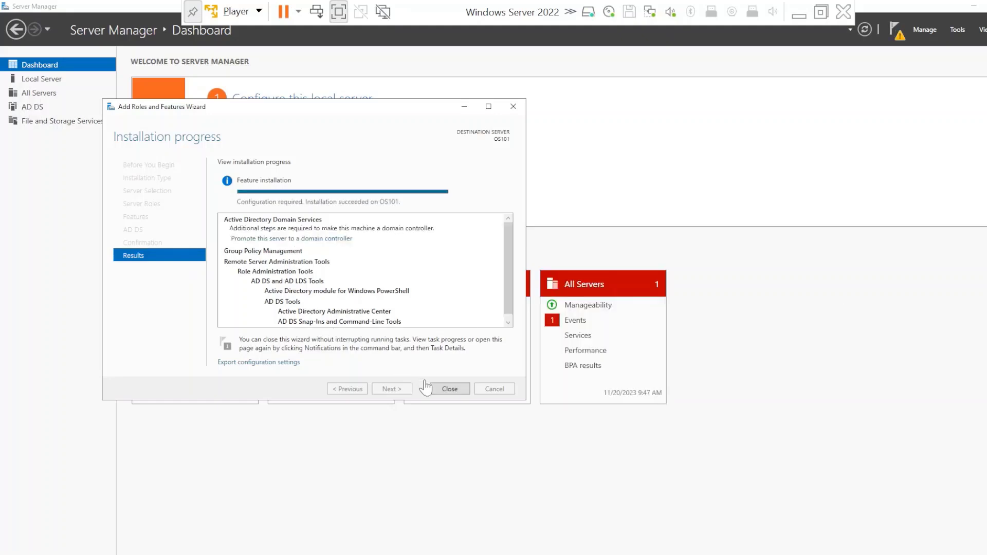
click(448, 389)
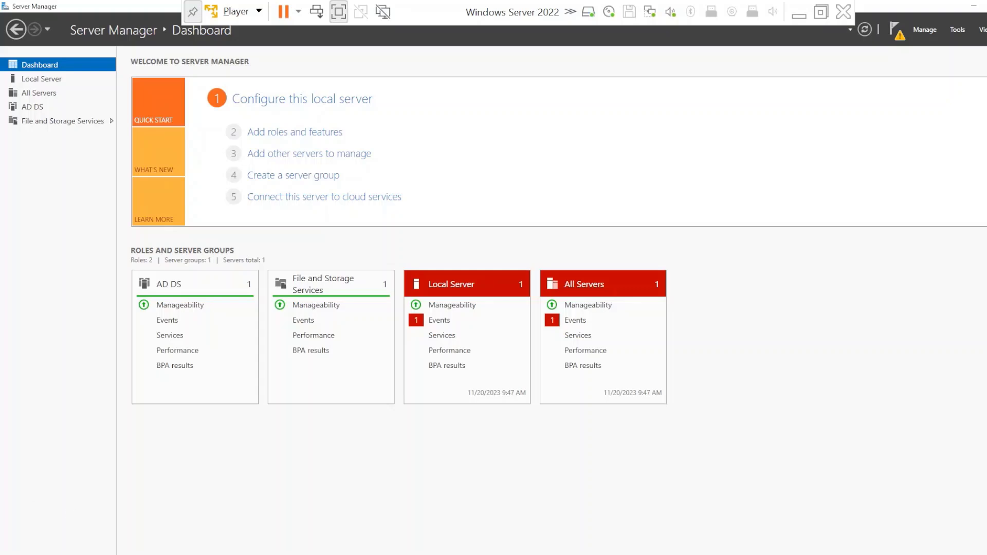
Step: Restart the server, choosing a reason for the shutdown
key(super)
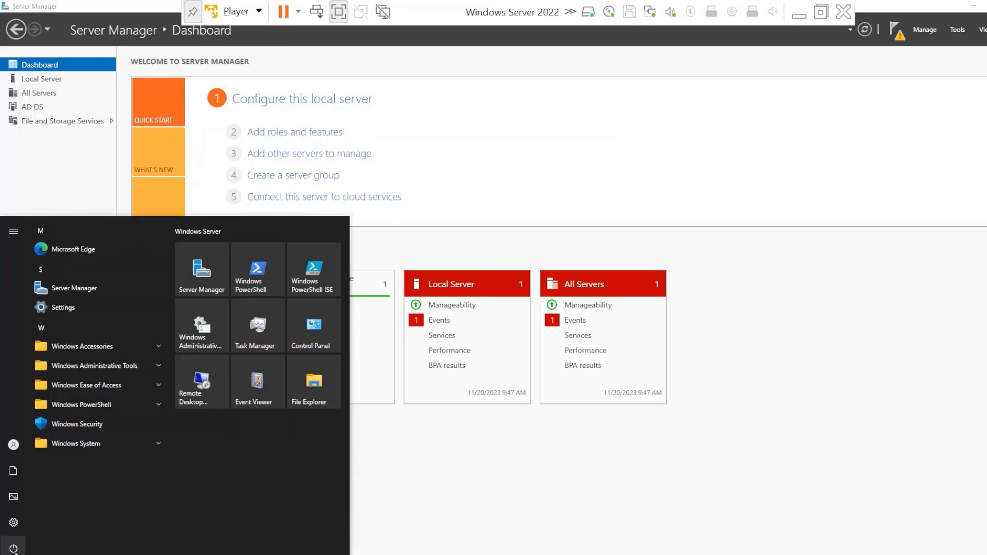
click(13, 548)
click(33, 523)
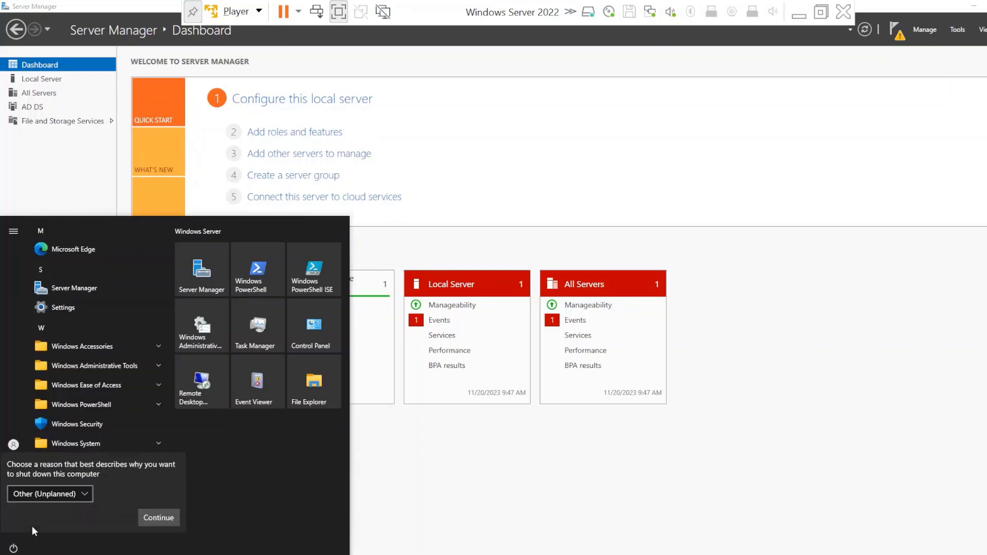
click(63, 494)
click(78, 321)
click(159, 518)
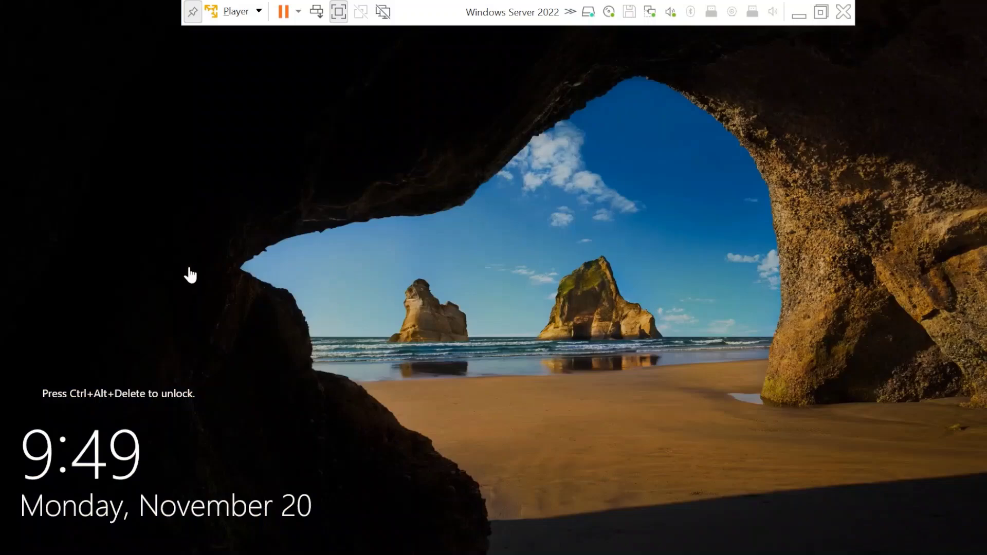
Step: Unlock the restarted server and sign in to the Administrator account with its password
click(316, 13)
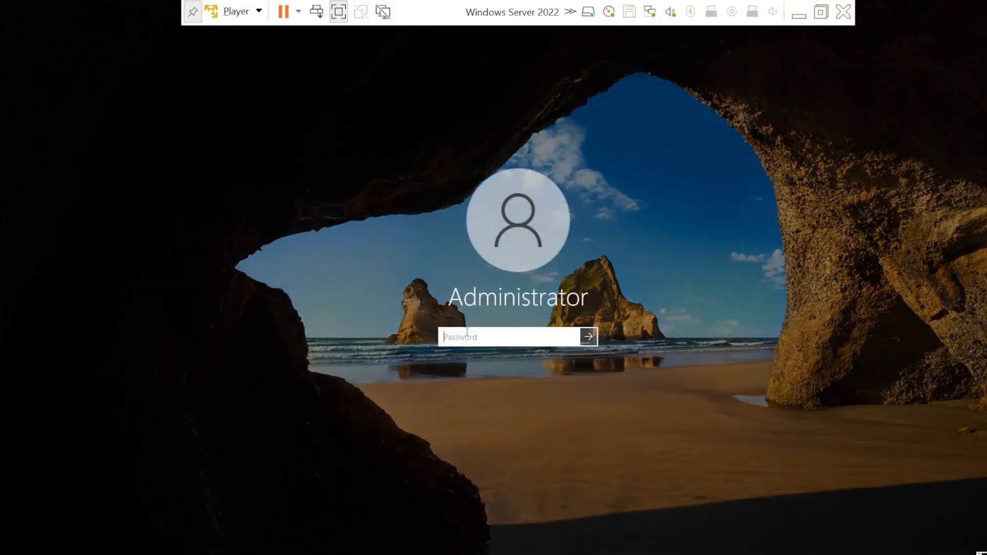
text(•••••••••••)
key(Caps_Lock)
text(•)
key(Caps_Lock)
text(•)
key(Return)
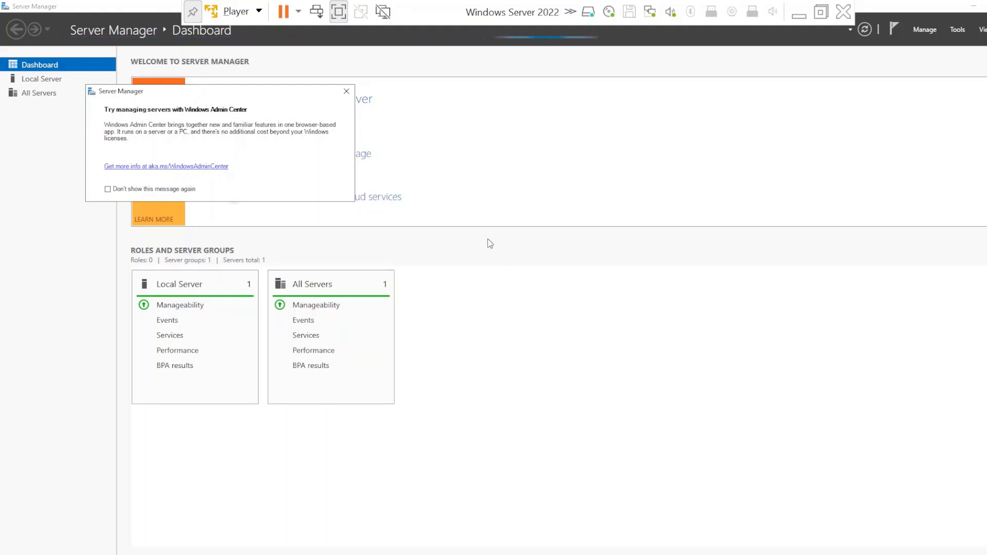
Step: Dismiss the Windows Admin Center message and start promoting this server to a domain controller
click(346, 91)
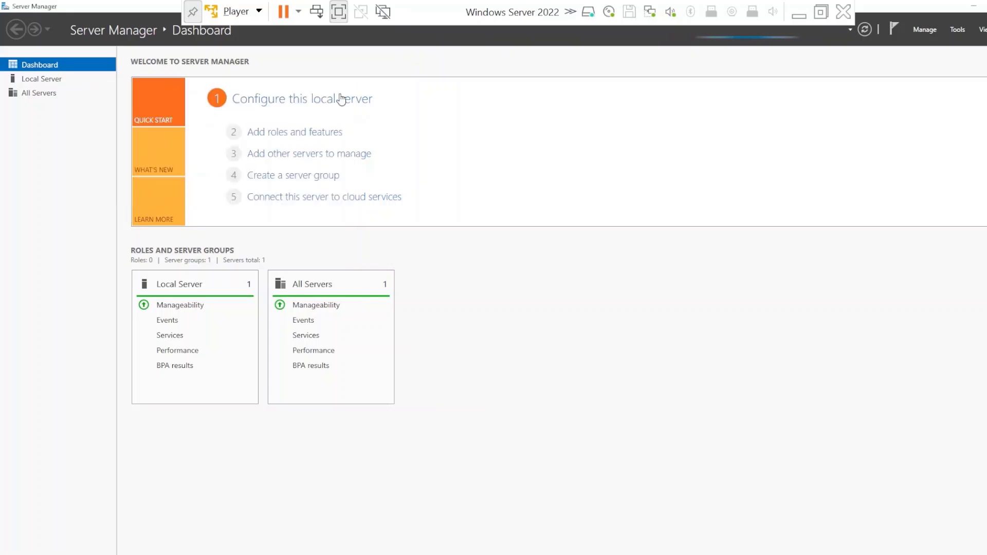
click(893, 32)
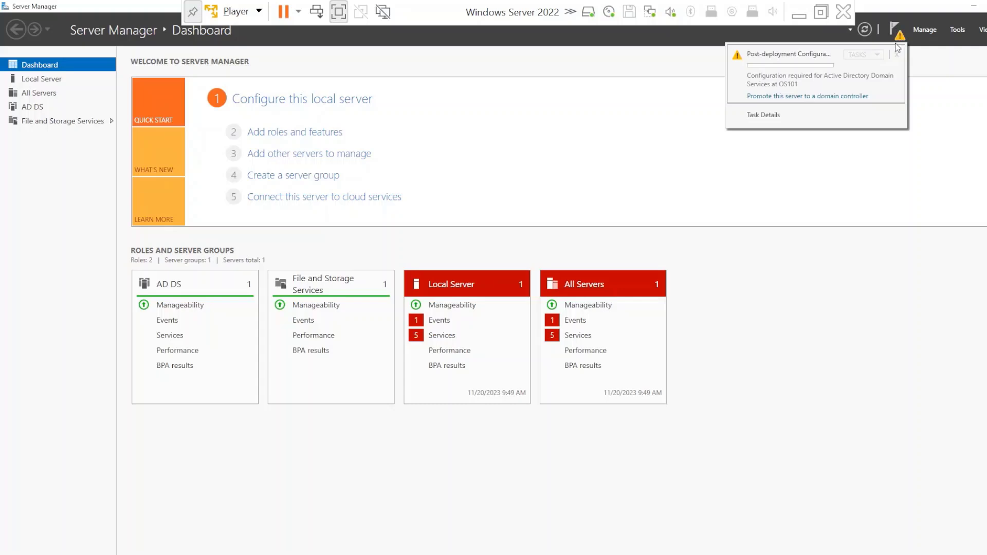
click(829, 96)
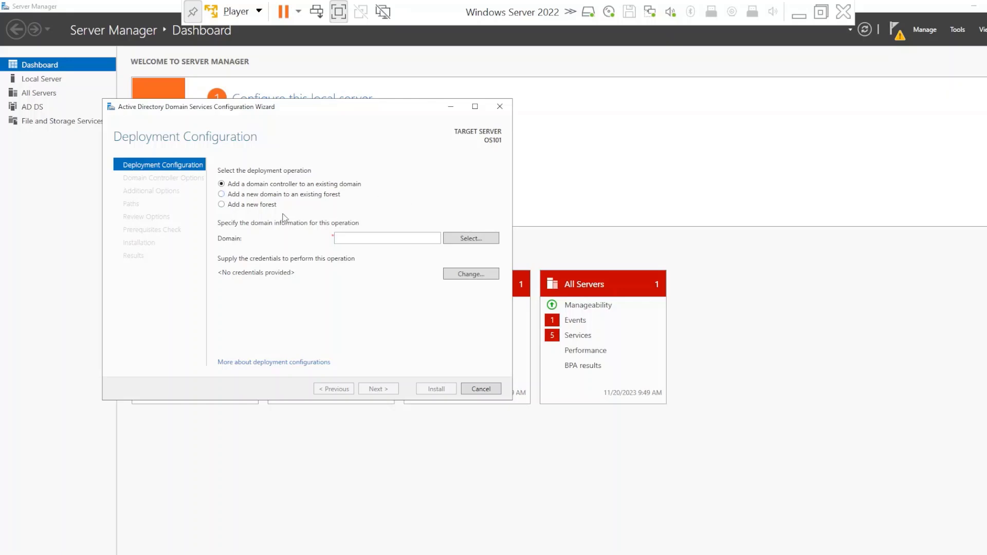
Step: Choose to add a new forest with the root domain name Demo.lab and continue to the domain controller options
click(242, 205)
click(349, 240)
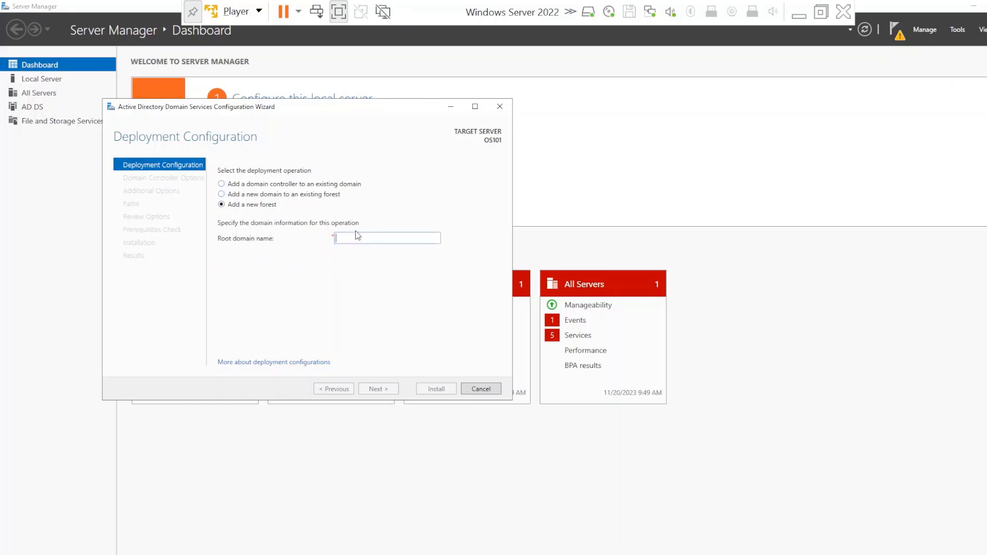
text(Demo)
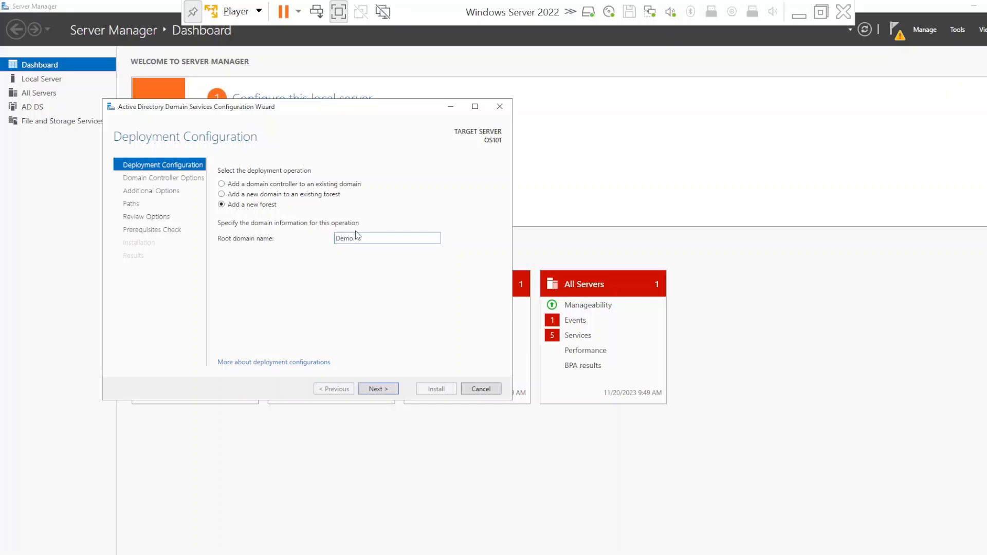
text(.lab)
click(378, 389)
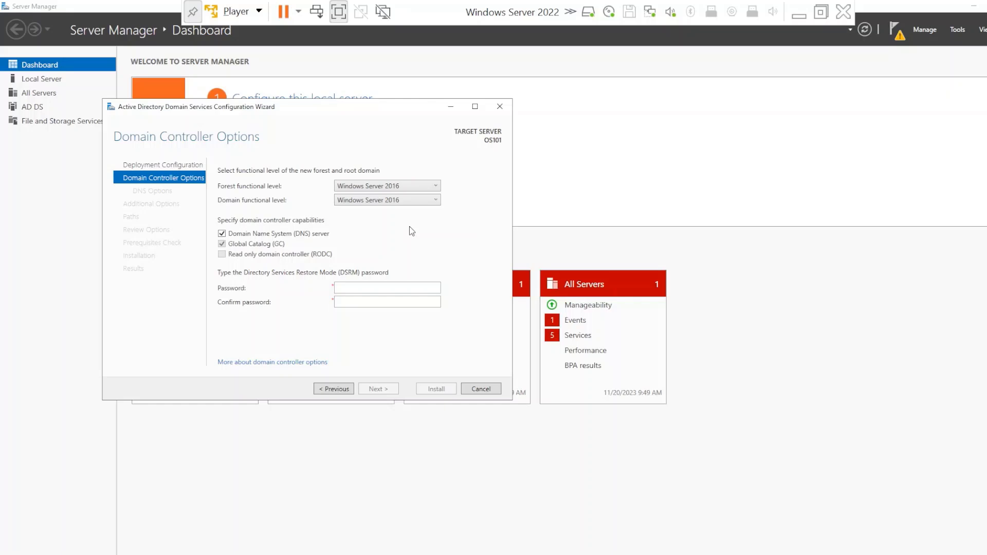
Step: Keep the forest functional level at Windows Server 2016, then enter and confirm the Directory Services Restore Mode password
click(393, 186)
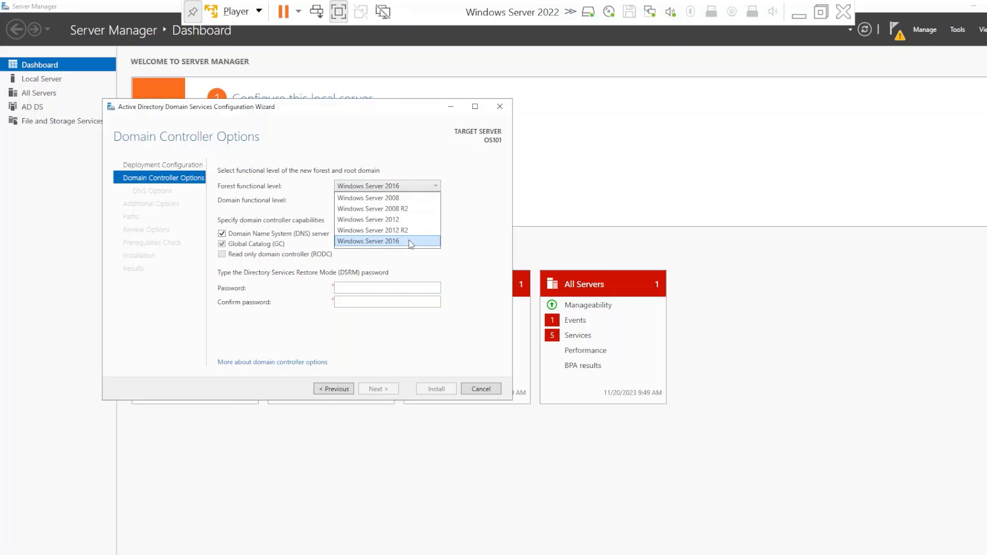
click(411, 190)
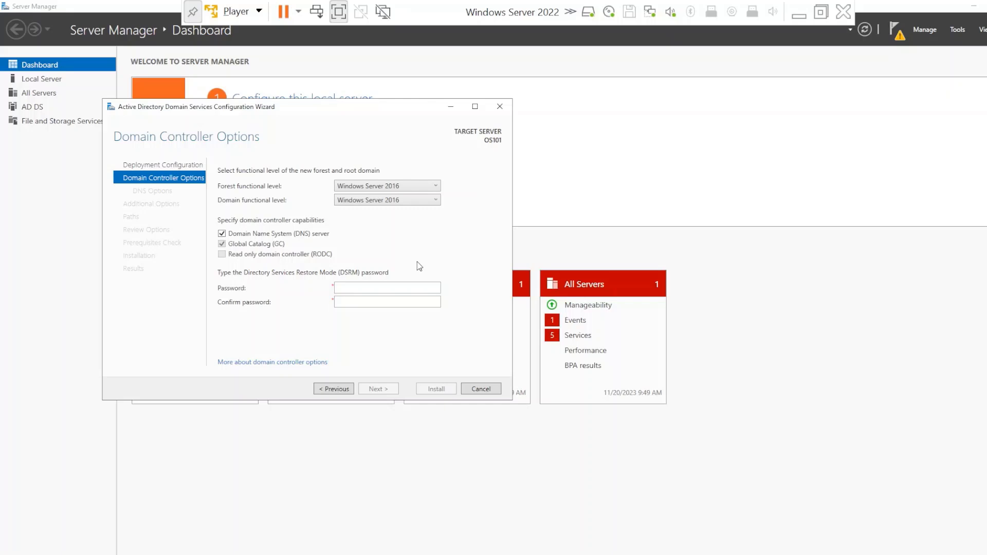
click(408, 185)
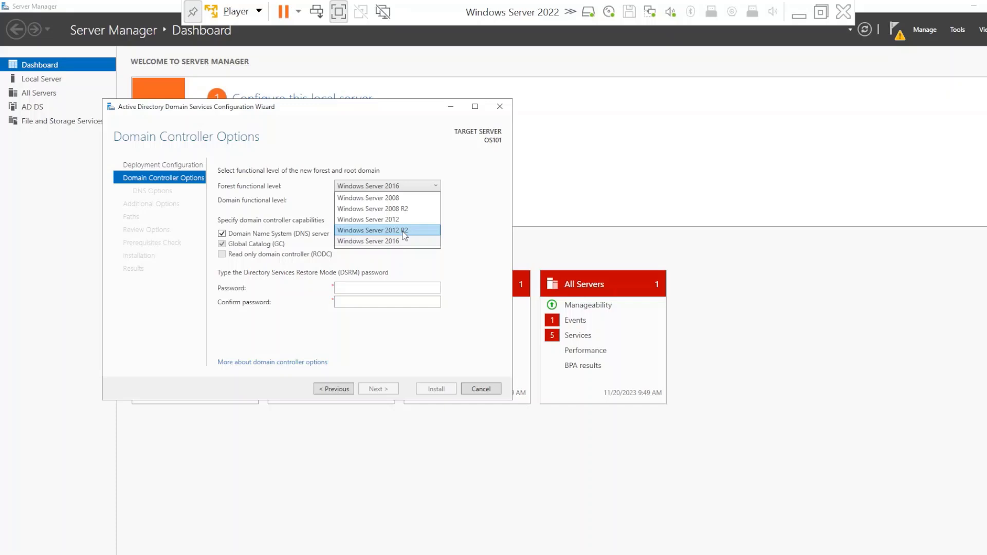
click(459, 276)
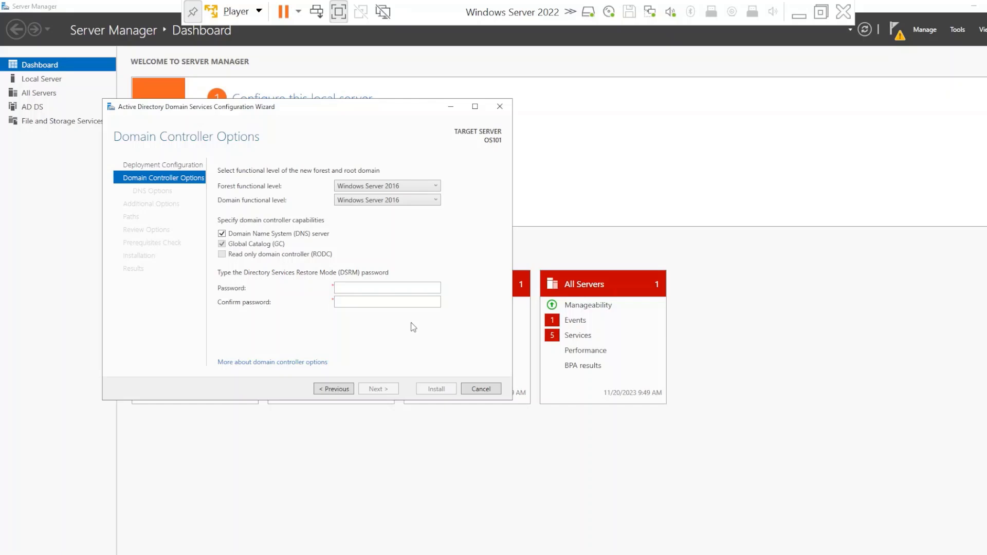
click(395, 288)
text(••••••••)
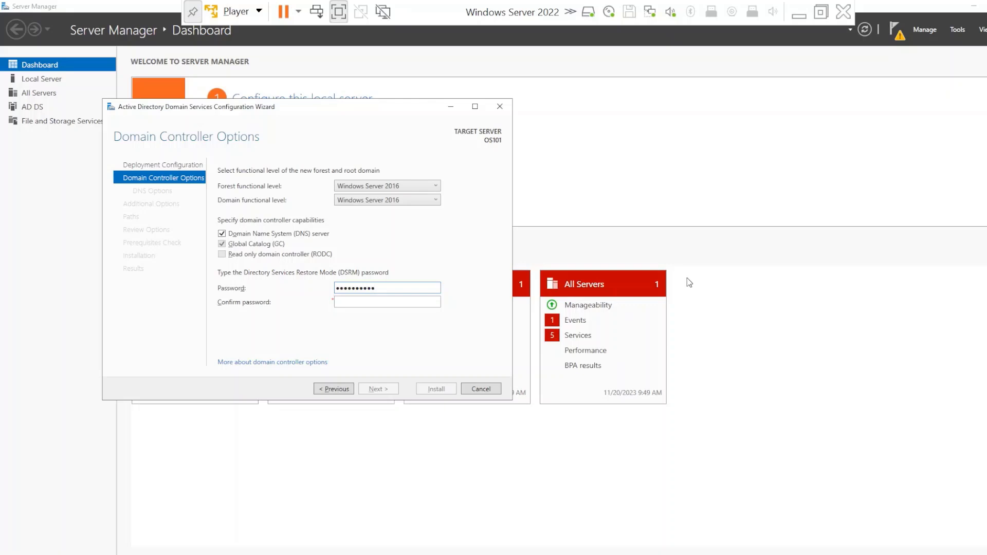
text(••)
key(Tab)
text(••••••••••••)
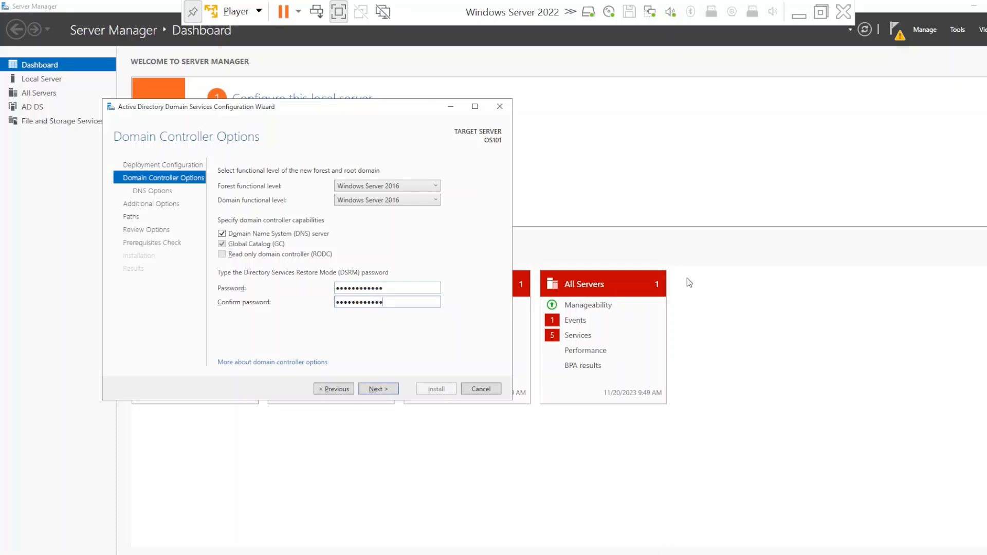
click(394, 390)
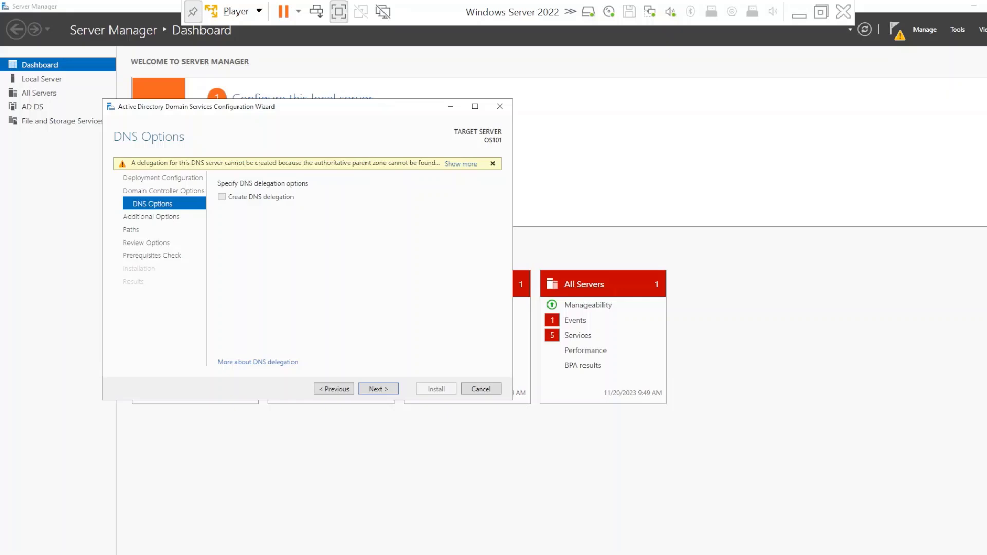
Step: Accept the default DNS options, NetBIOS name DEMO and AD DS folder paths, and review the configuration selections
click(386, 390)
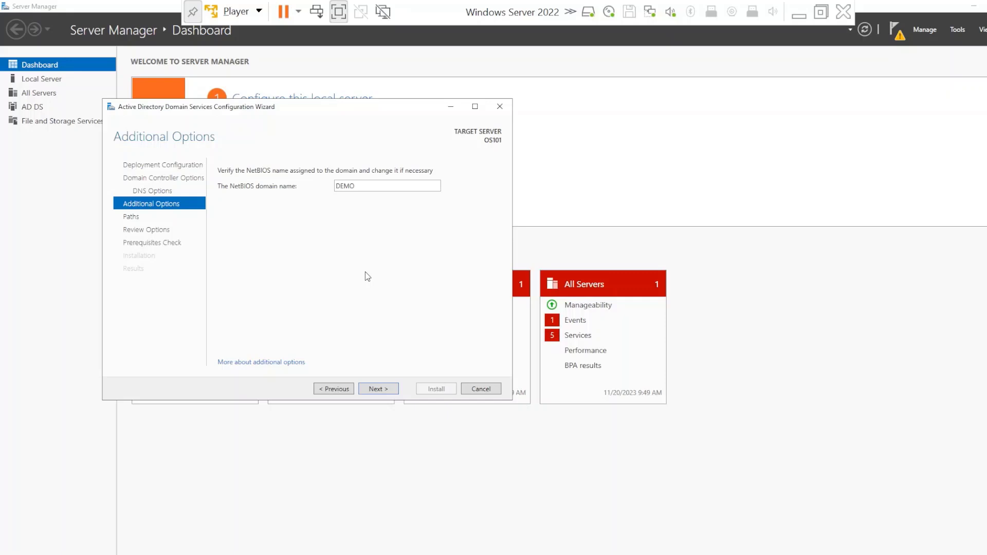
click(393, 390)
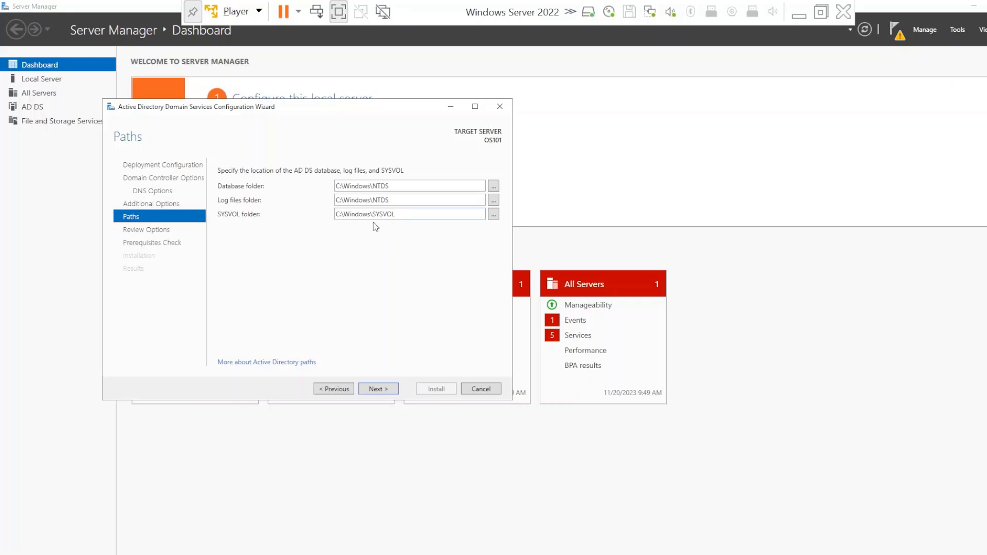
click(399, 388)
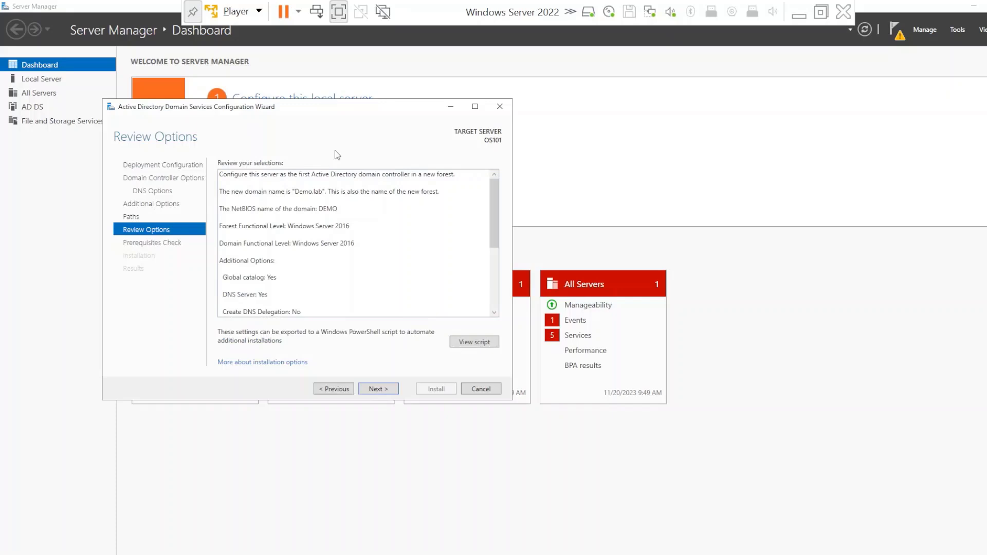
scroll(368, 195, down, 5)
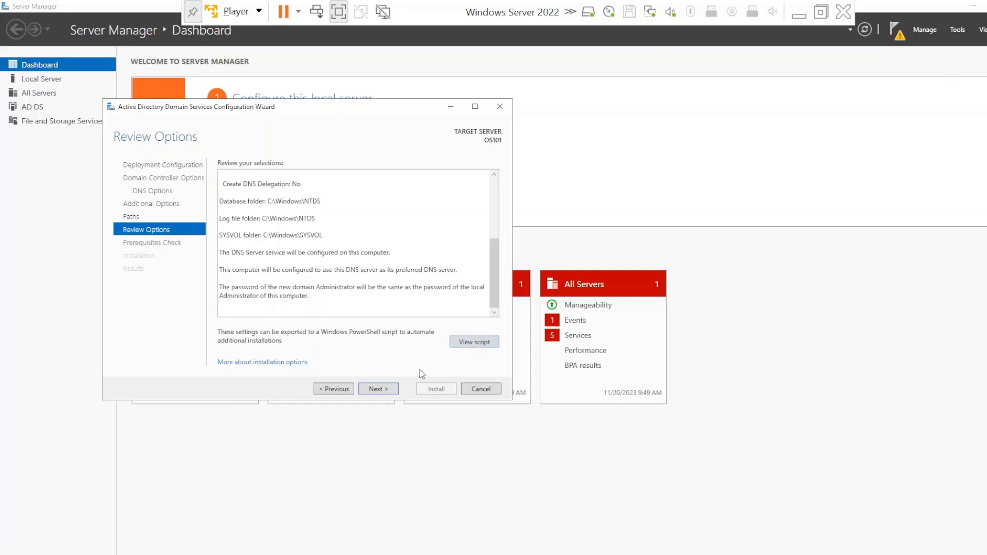
Step: Run the prerequisites check, review its results and install the domain controller configuration so the server reboots
click(393, 389)
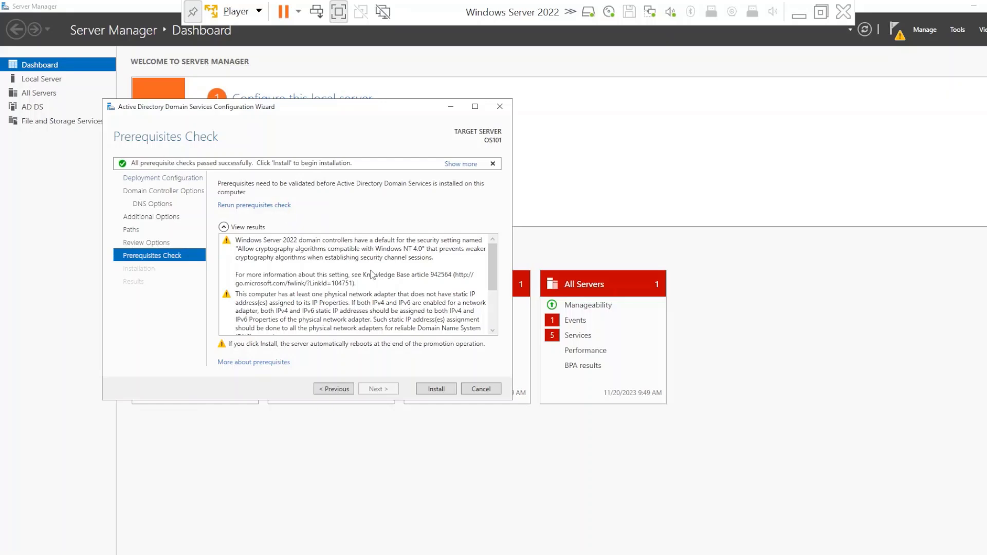
scroll(371, 274, down, 3)
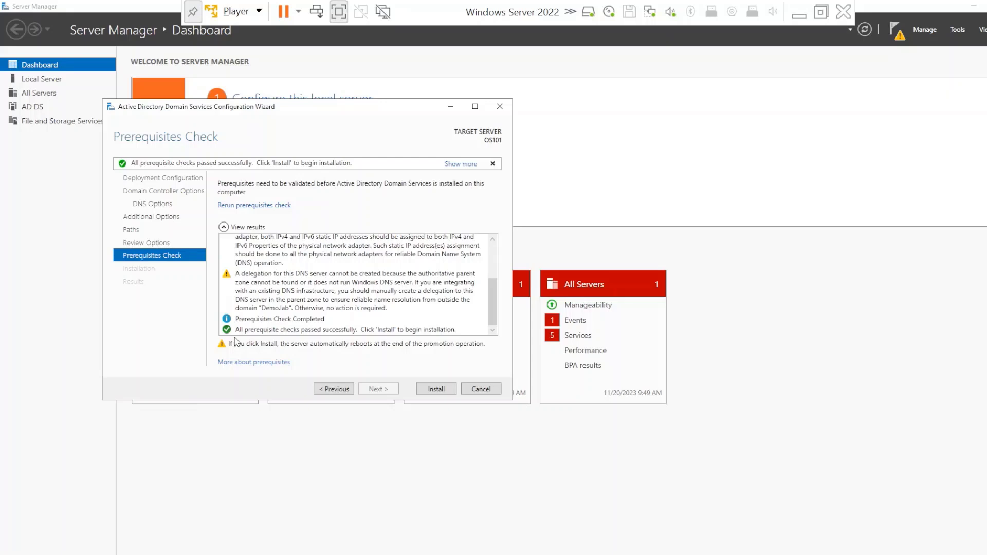
click(445, 388)
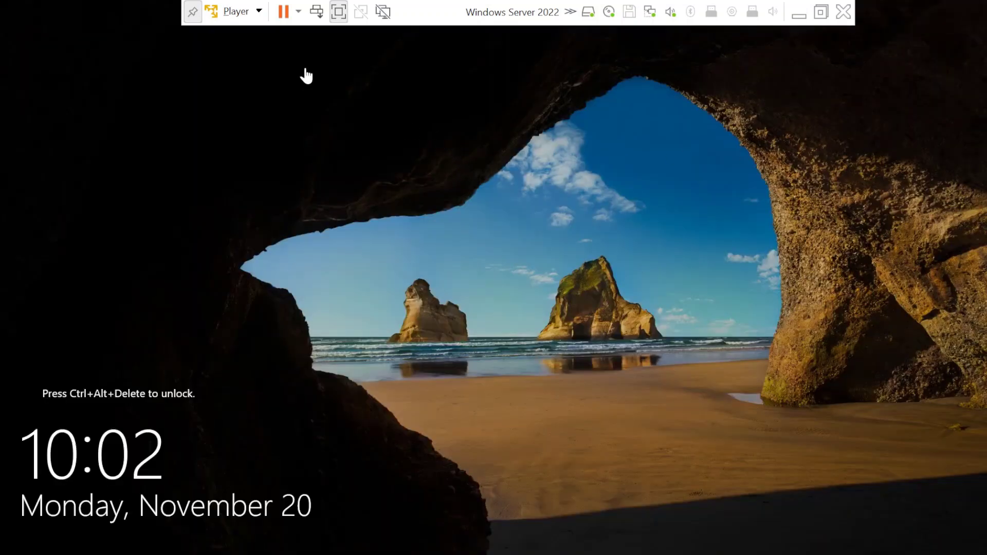
Step: Unlock the restarted server, sign in as DEMO\Administrator with the account password, and dismiss the Windows Admin Center message
click(317, 12)
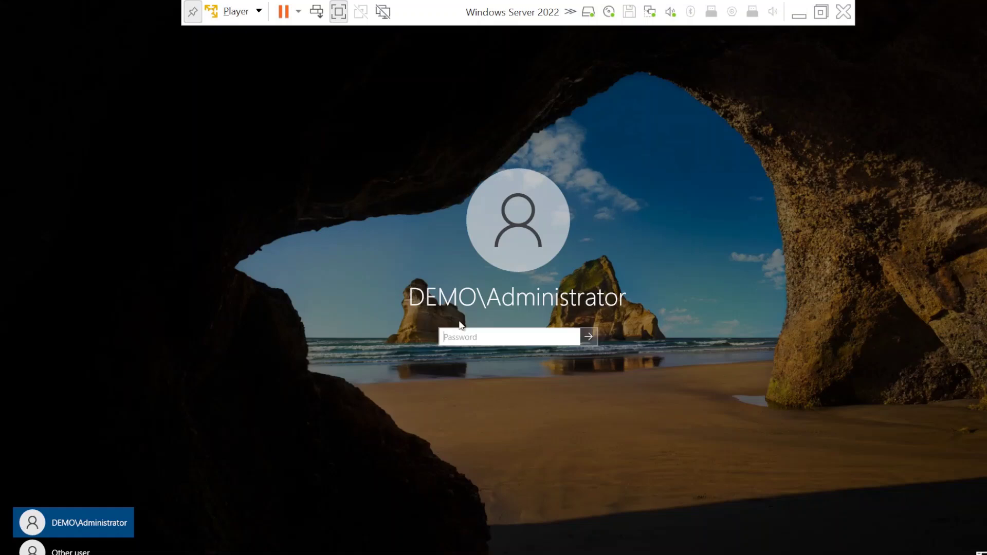
text(***********)
key(Caps_Lock)
key(Caps_Lock)
text(*)
key(Return)
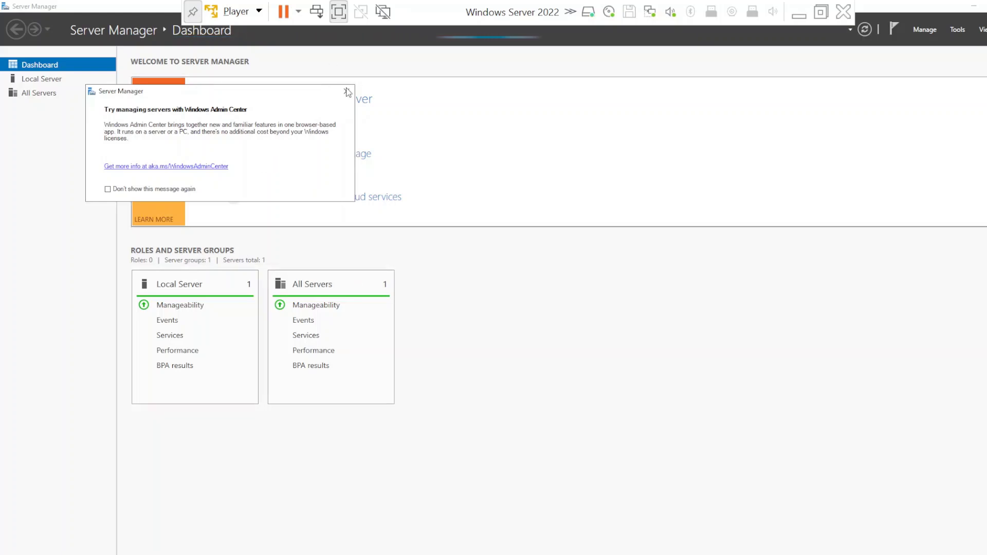
click(347, 93)
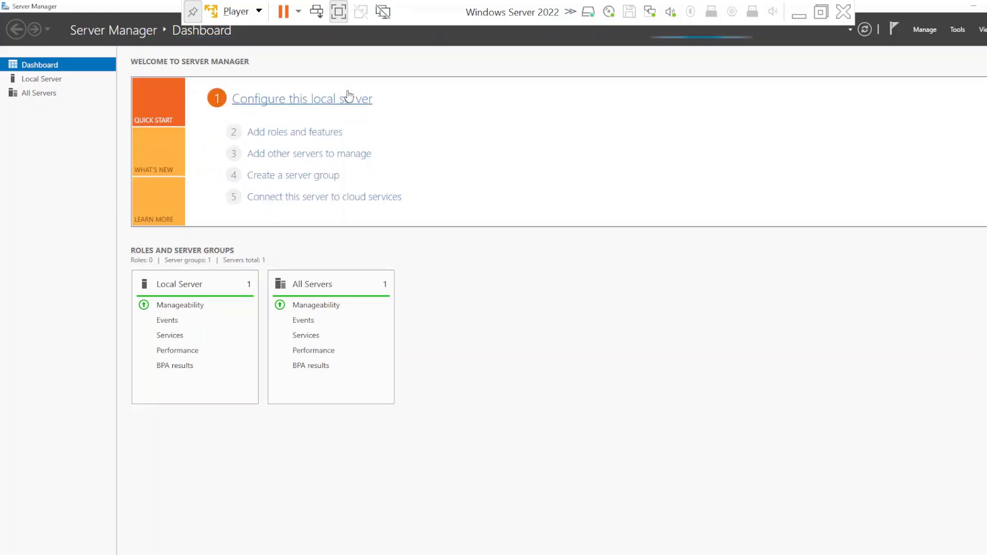